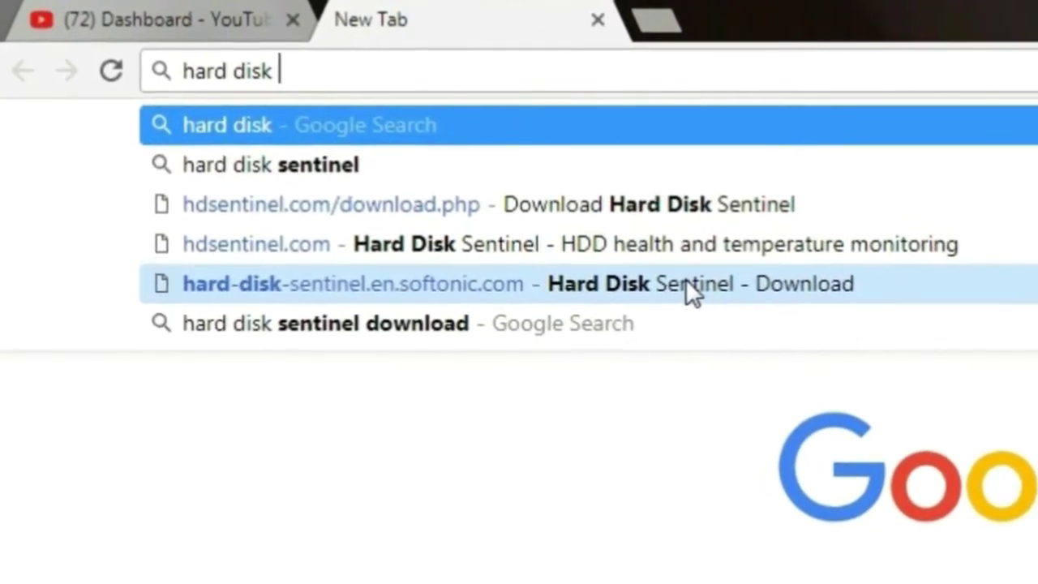
# Download hdsentinel_setup.zip from the Softonic page for Hard Disk Sentinel through the alternative download, and dismiss the site's notification request
pyautogui.click(684, 279)
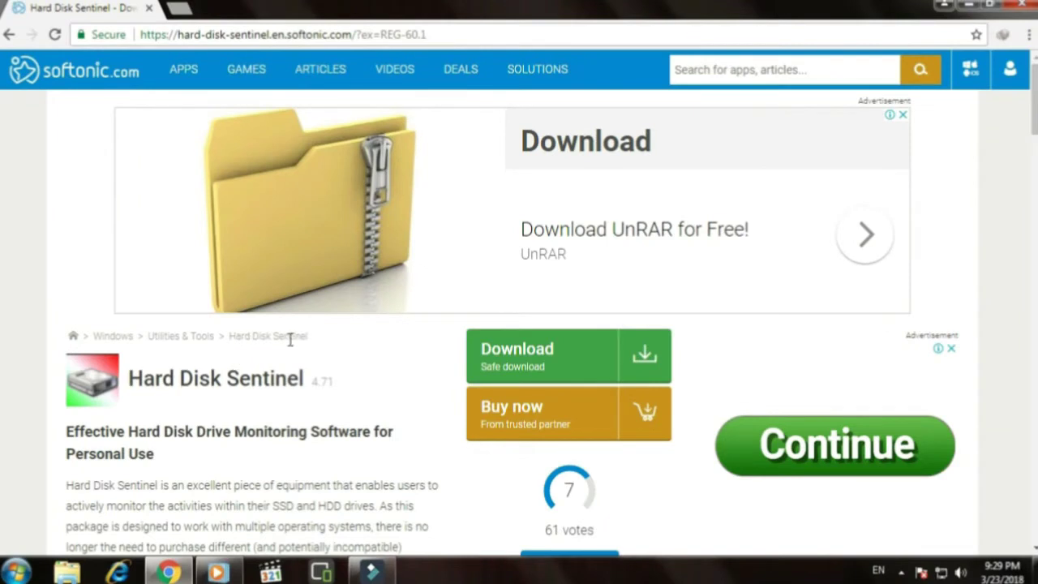
pyautogui.click(534, 350)
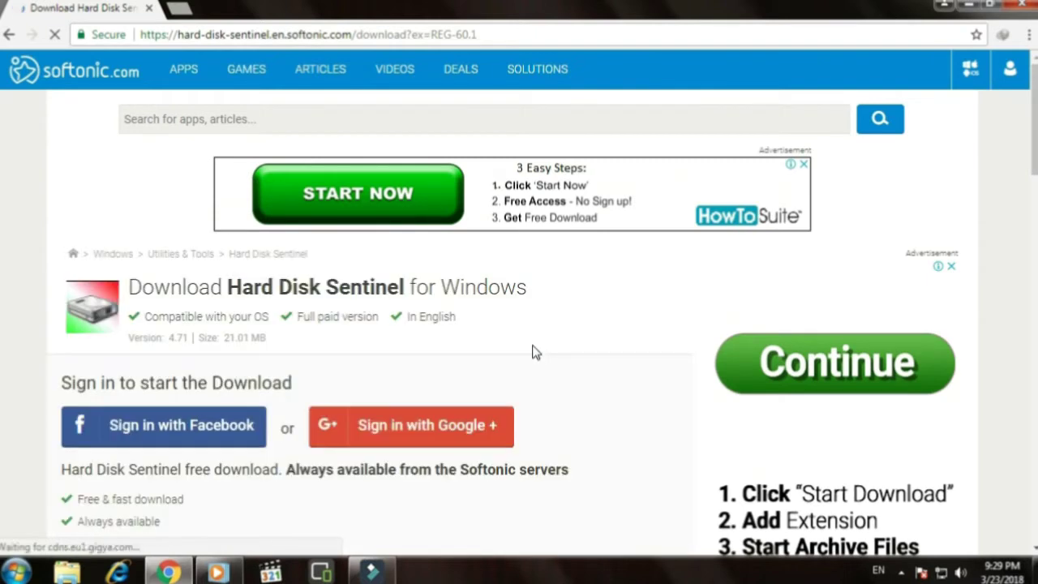
pyautogui.scroll(-2, 390, 429)
pyautogui.click(127, 463)
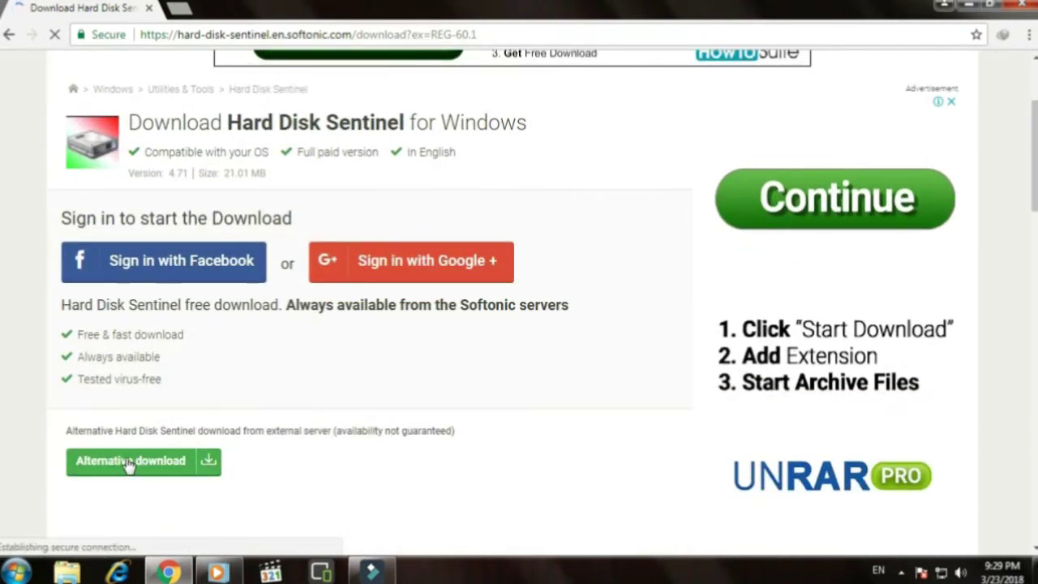
pyautogui.scroll(-1, 188, 468)
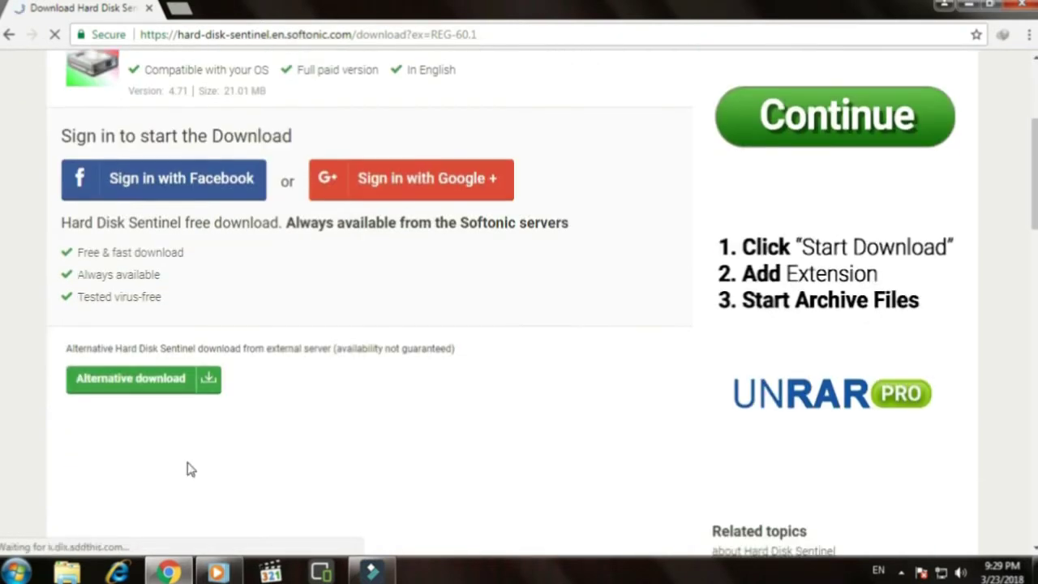
pyautogui.click(162, 383)
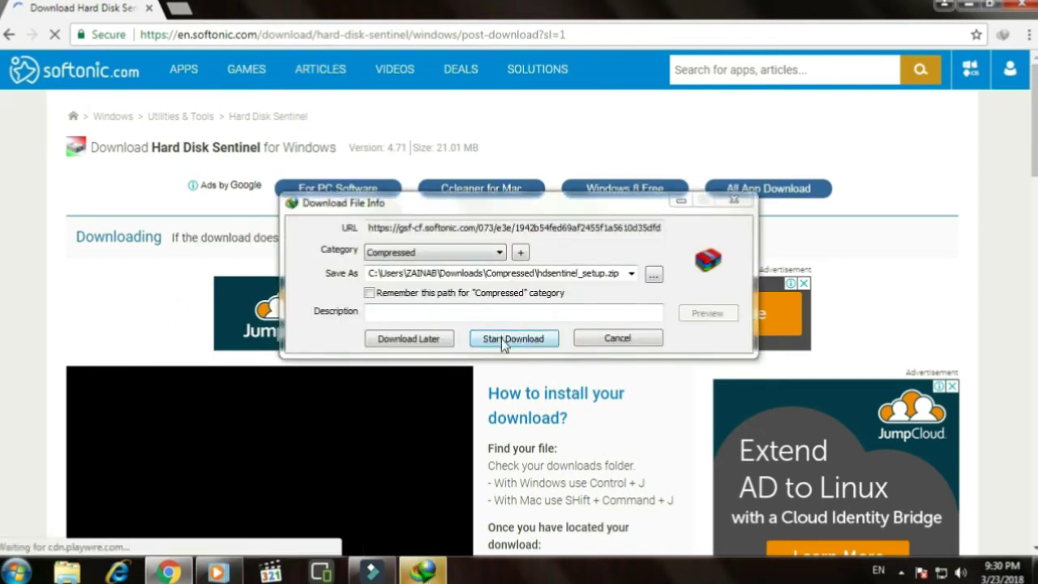
pyautogui.click(523, 338)
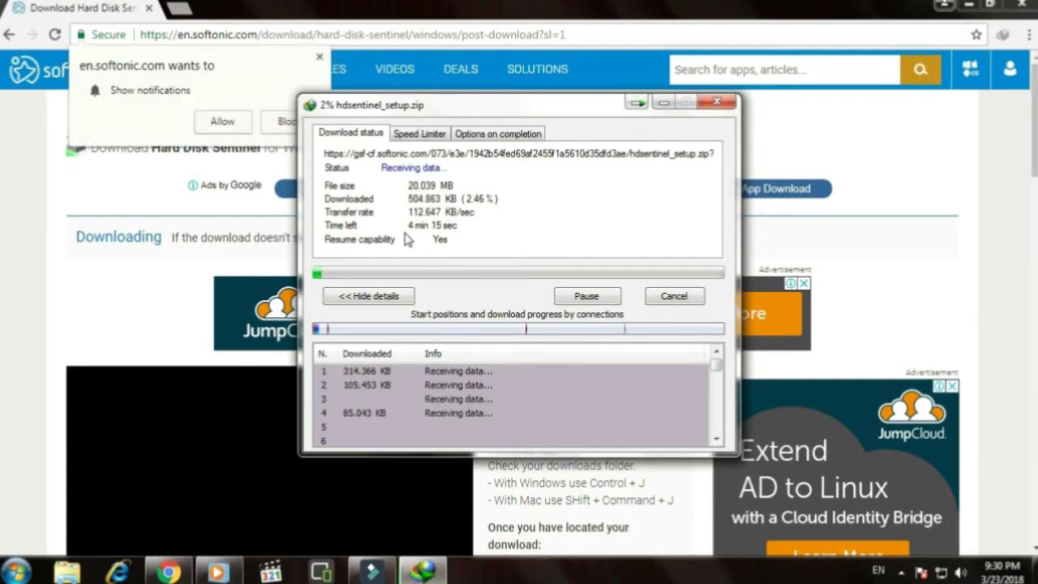
pyautogui.click(321, 59)
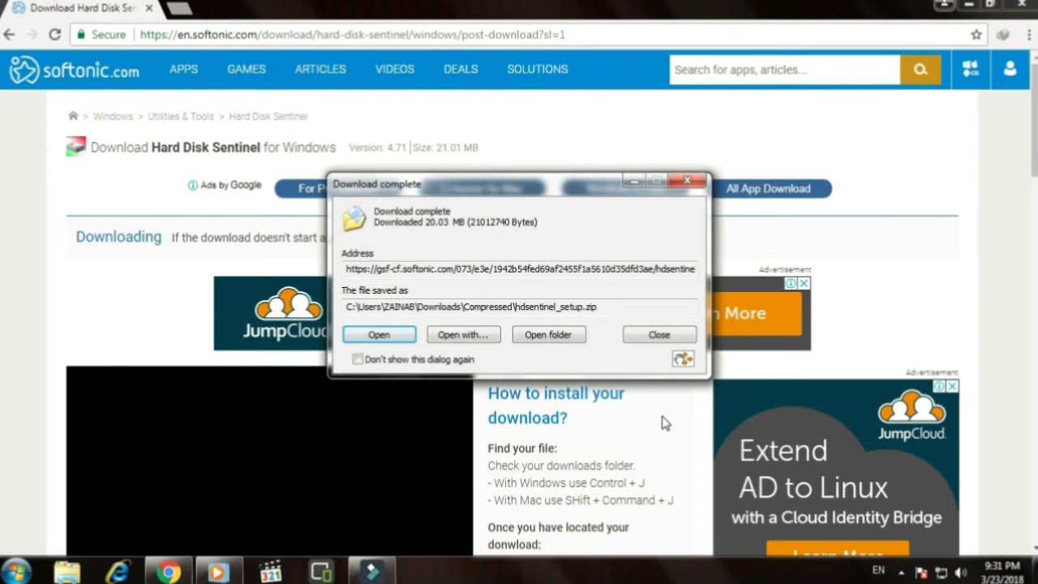
# Open the folder containing the downloaded file and run the setup application inside the hdsentinel_setup archive
pyautogui.click(548, 336)
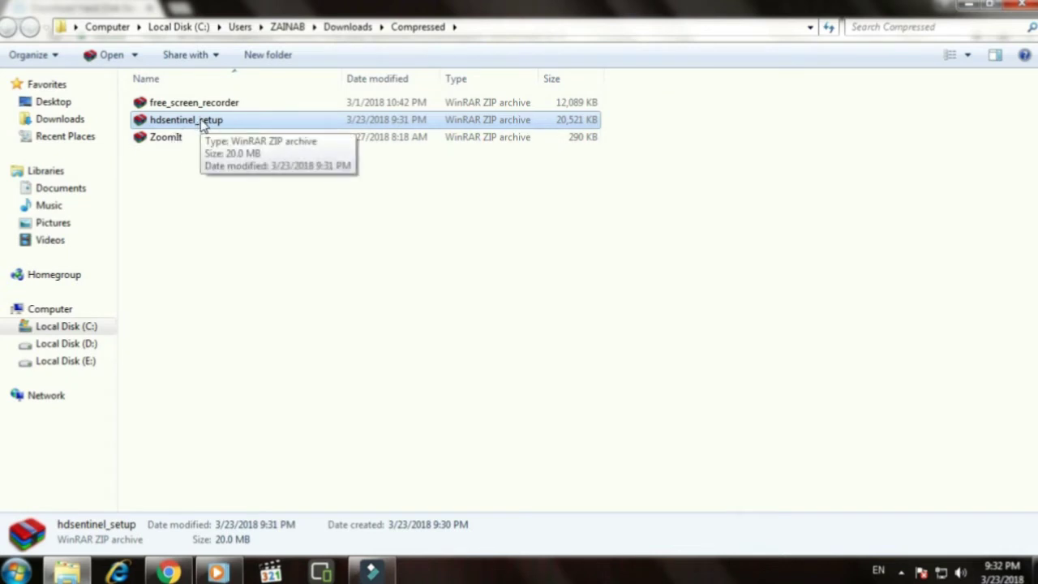
pyautogui.doubleClick(203, 122)
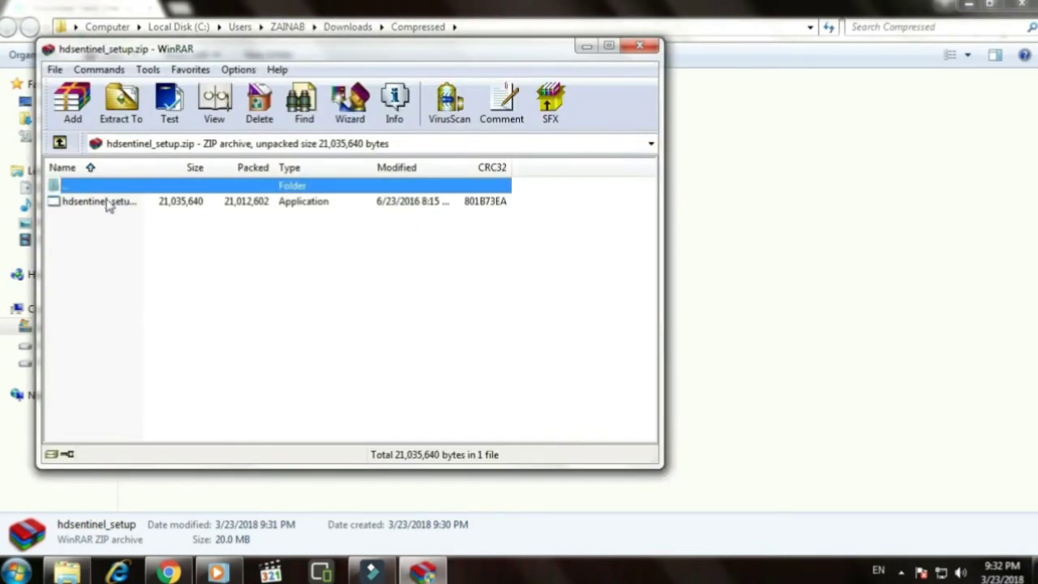
pyautogui.click(93, 202)
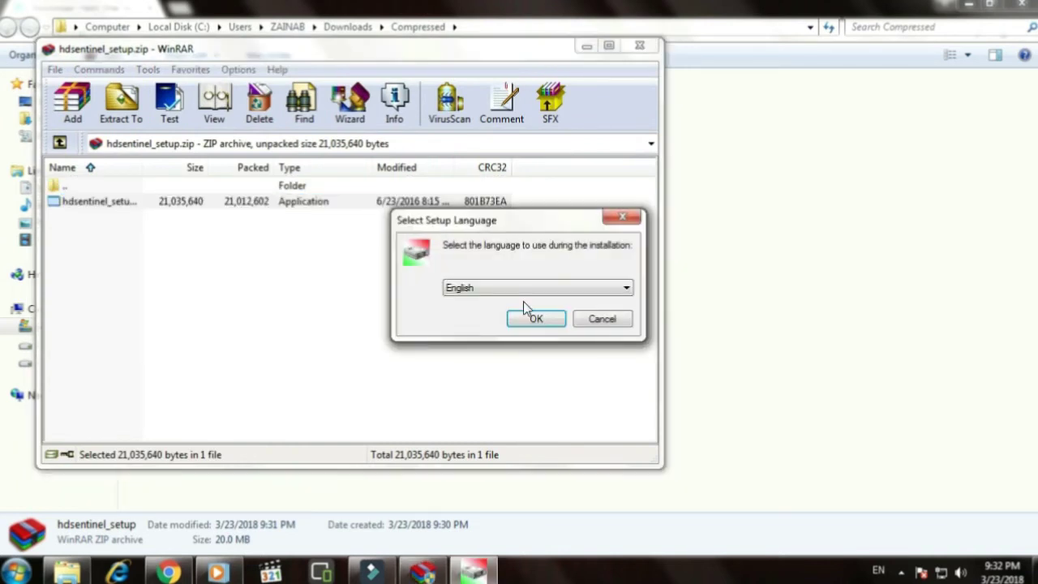
# Install Hard Disk Sentinel in English, accepting the license agreement and the default destination folder, and finish with the launch option enabled
pyautogui.click(533, 318)
pyautogui.click(610, 415)
pyautogui.click(366, 367)
pyautogui.click(608, 416)
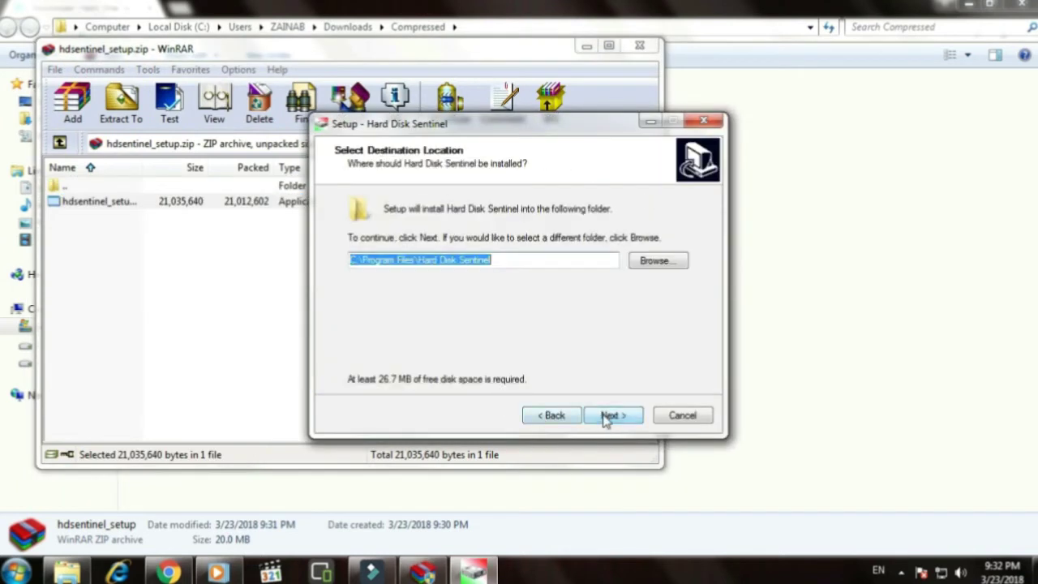
pyautogui.click(609, 416)
pyautogui.click(609, 417)
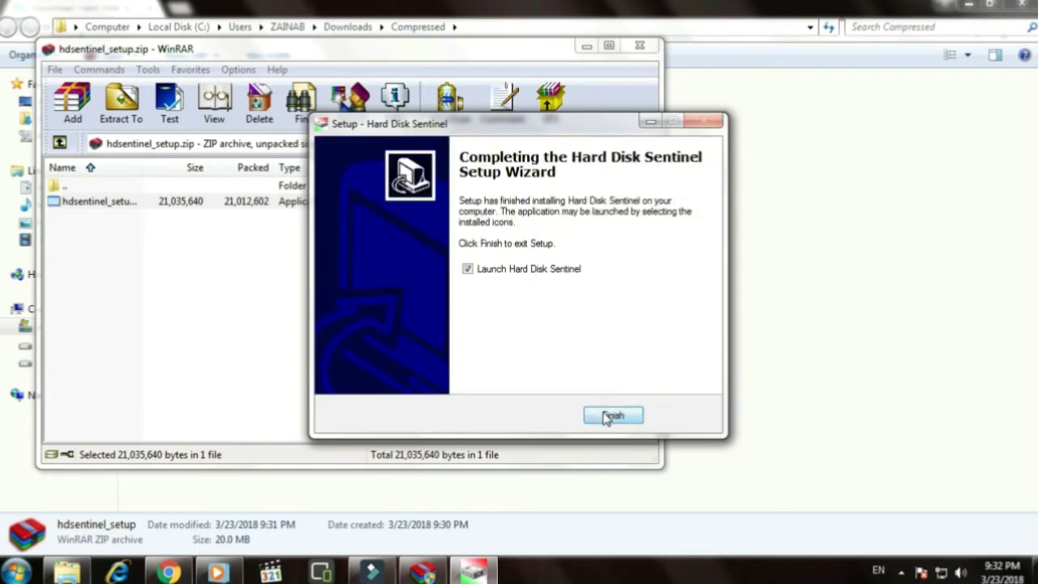
pyautogui.click(606, 418)
# Close the archive window, the Compressed downloads folder and the web browser to return to the desktop
pyautogui.click(642, 49)
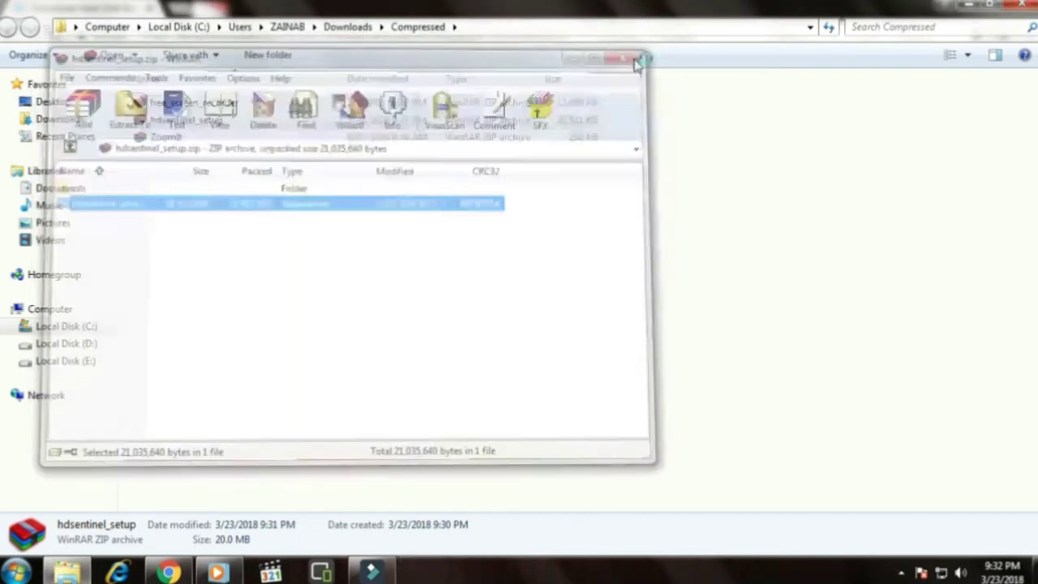
pyautogui.click(1019, 7)
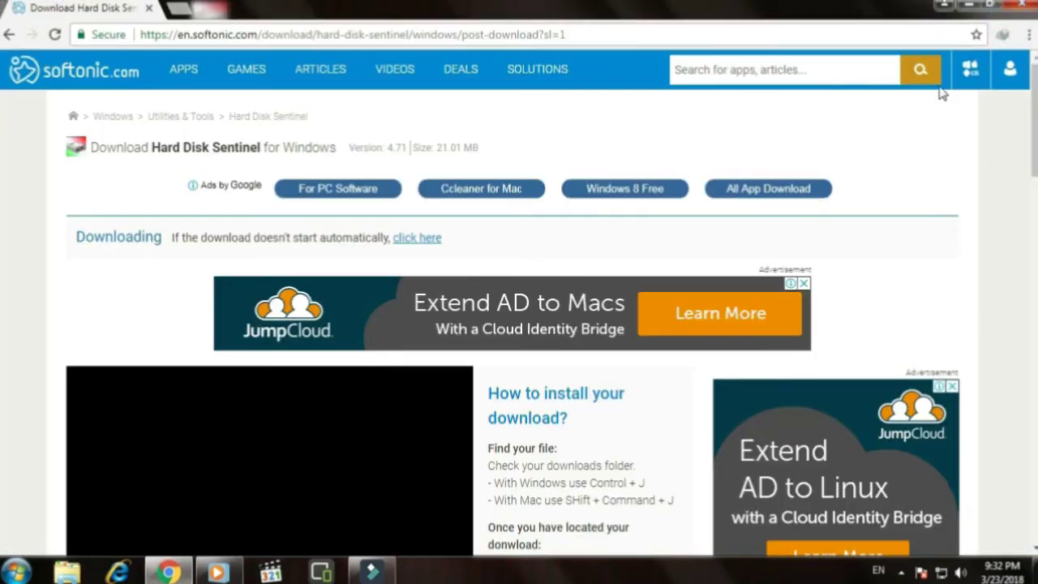
pyautogui.click(1020, 7)
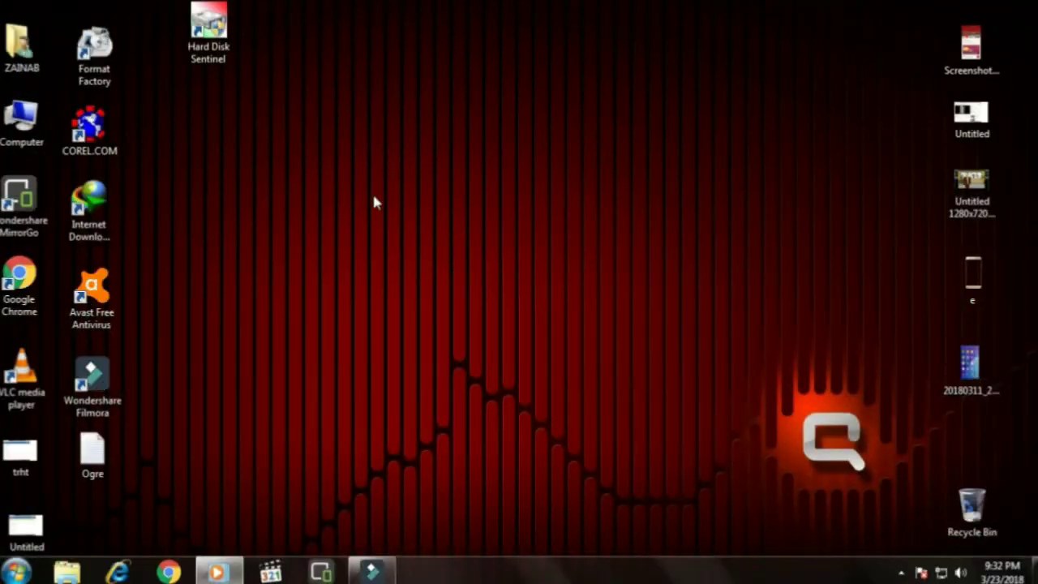
# Reposition the Hard Disk Sentinel shortcut on the desktop beside the other icons and refresh the desktop
pyautogui.moveTo(212, 48); pyautogui.dragTo(174, 151)
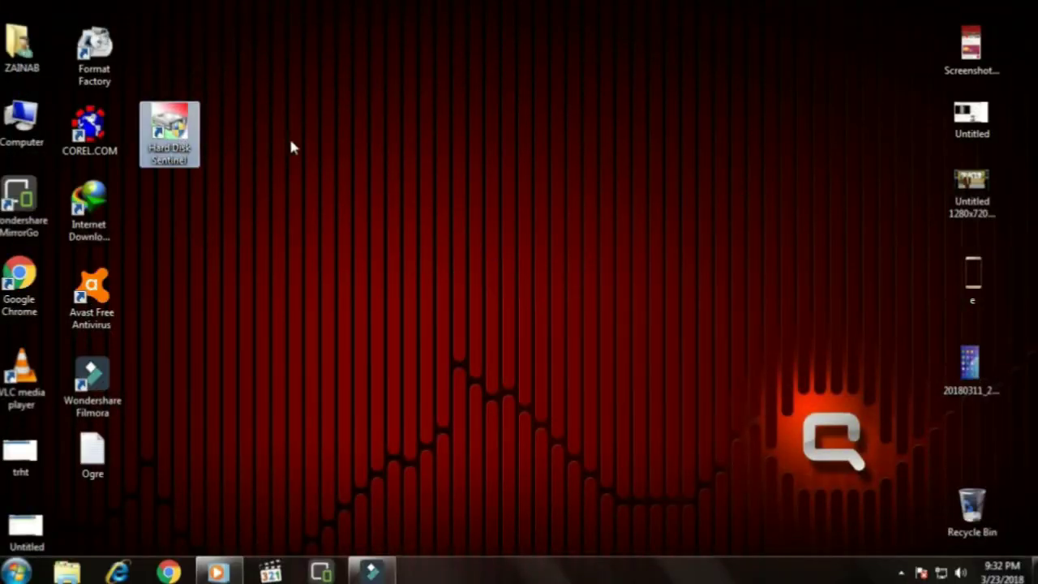
pyautogui.rightClick(311, 108)
pyautogui.click(379, 157)
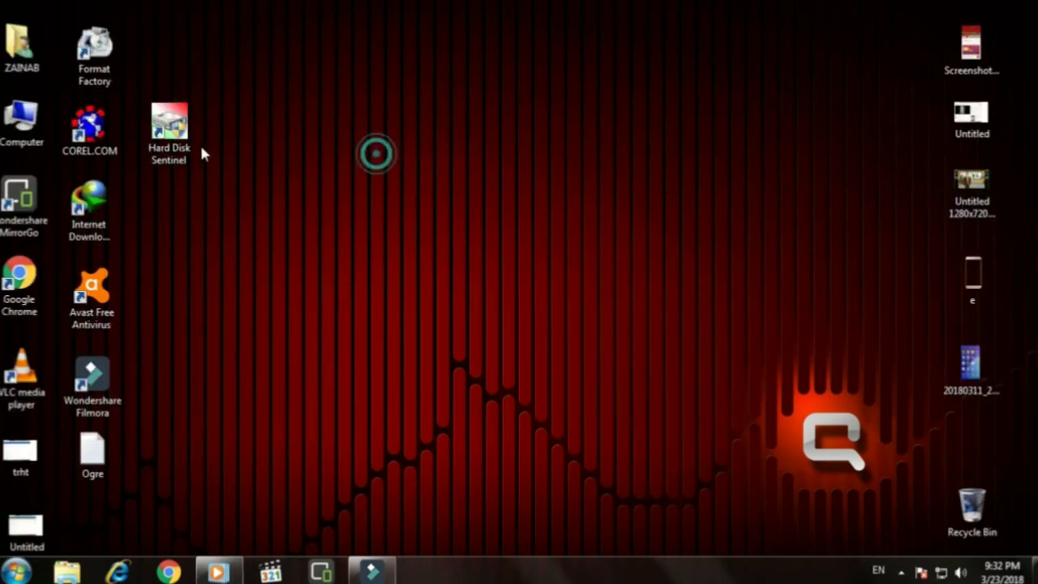
pyautogui.moveTo(211, 147); pyautogui.dragTo(268, 158)
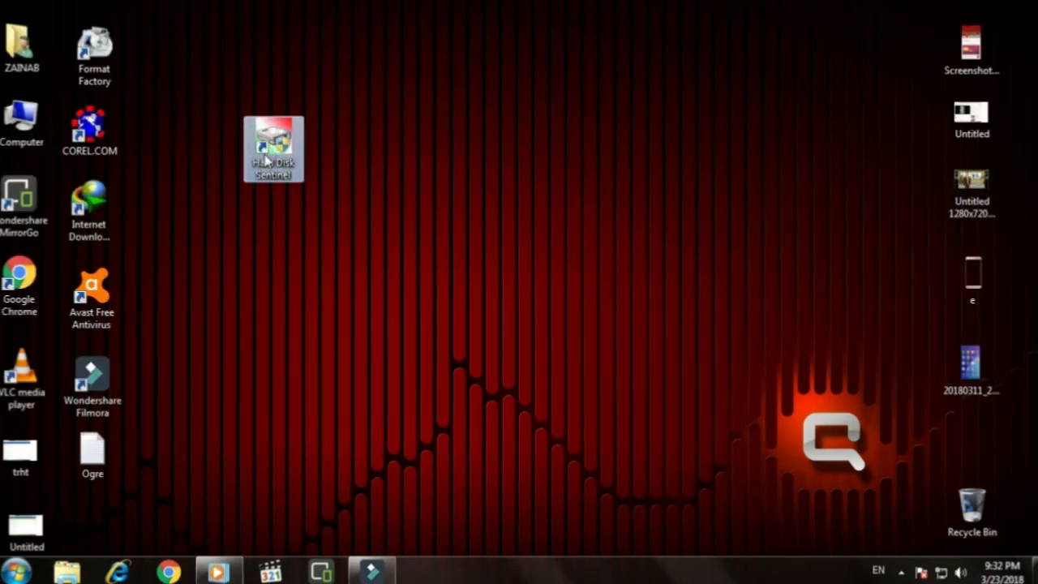
# Launch Hard Disk Sentinel from its desktop shortcut, dismiss the evaluation version notice and maximize the main window
pyautogui.doubleClick(272, 146)
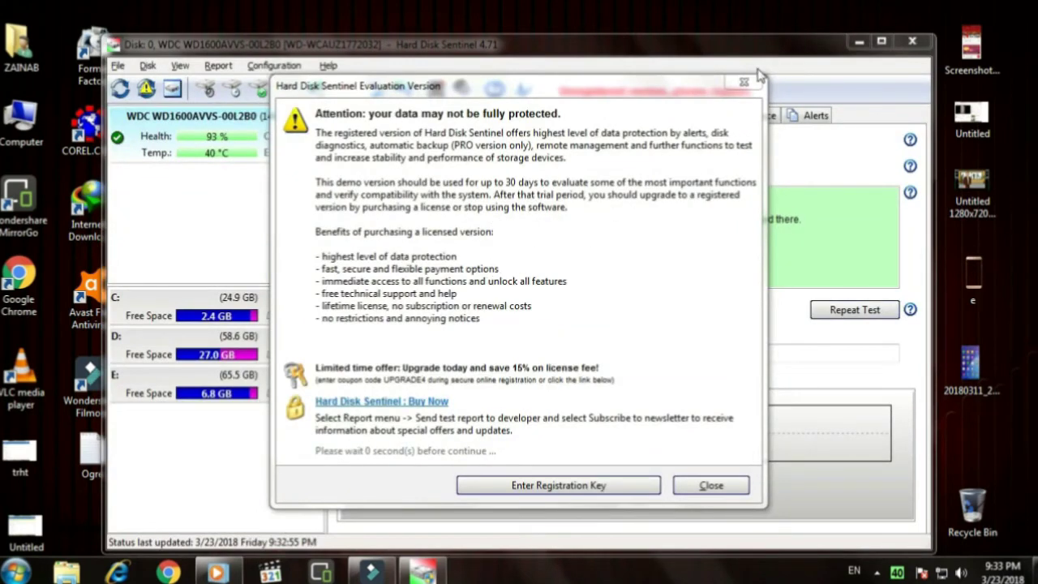
pyautogui.click(743, 83)
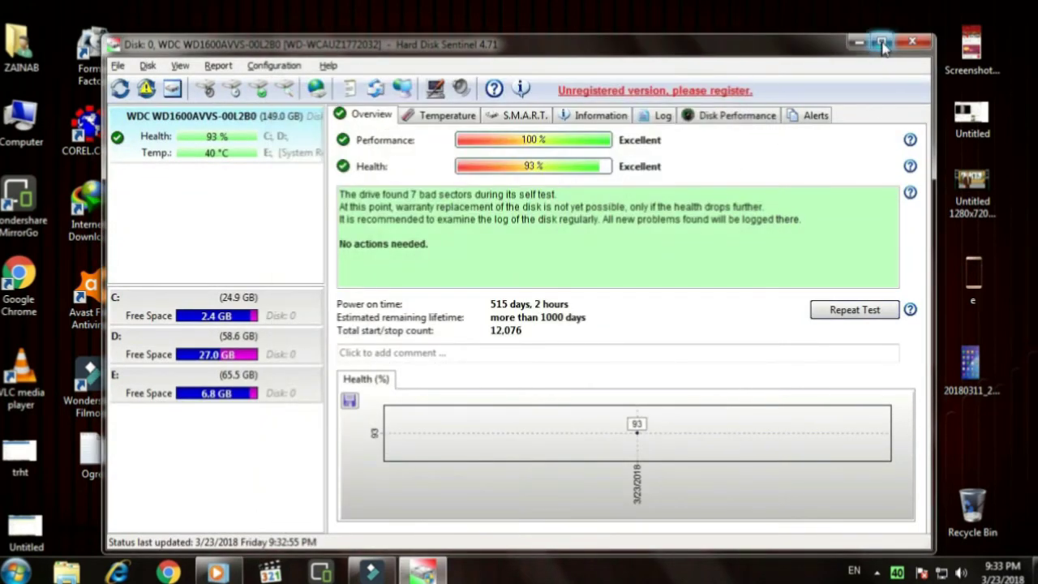
pyautogui.click(882, 45)
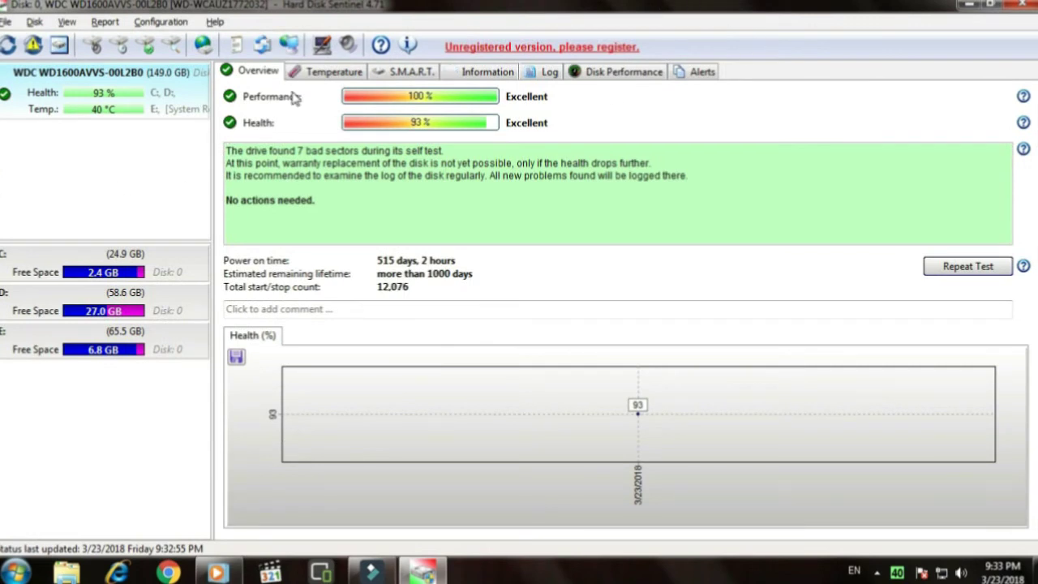
# Compare the performance and health overviews of the WDC WD1600AVVS-00L2B0 hard disk and the Generic STORAGE DEVICE
pyautogui.moveTo(54, 104)
pyautogui.moveTo(451, 135)
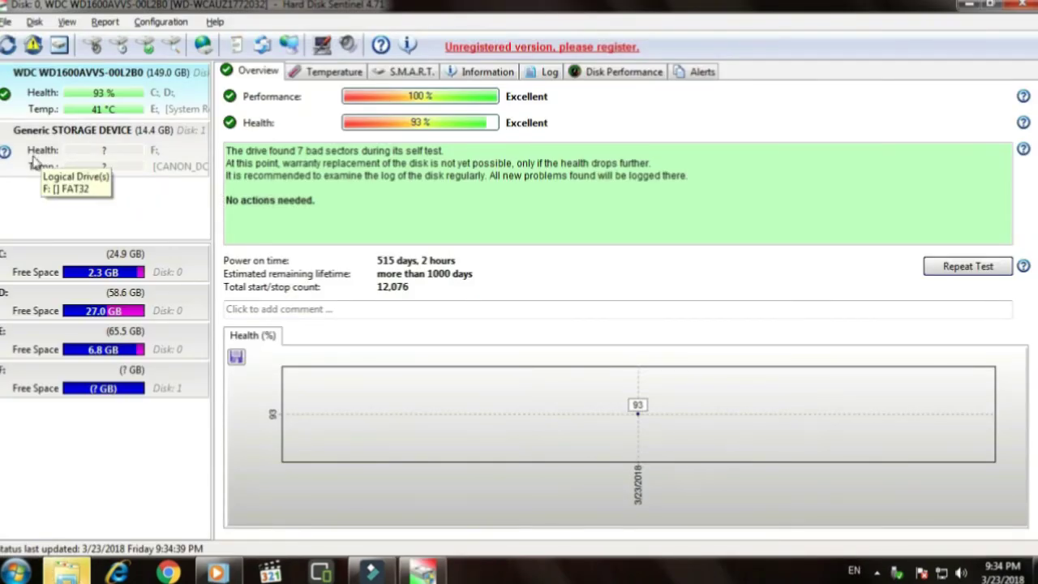
pyautogui.click(170, 154)
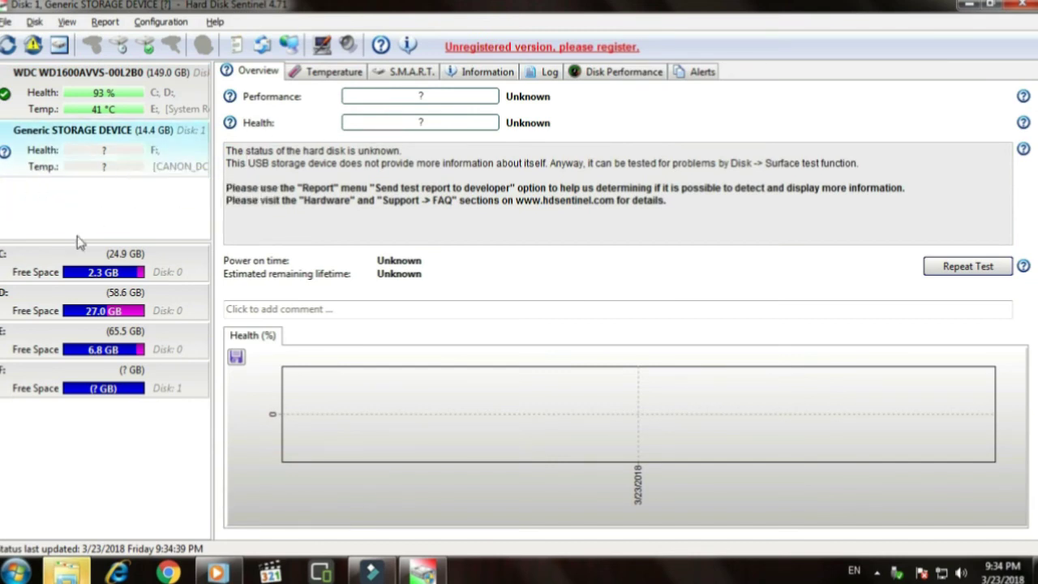
pyautogui.click(129, 97)
pyautogui.click(137, 150)
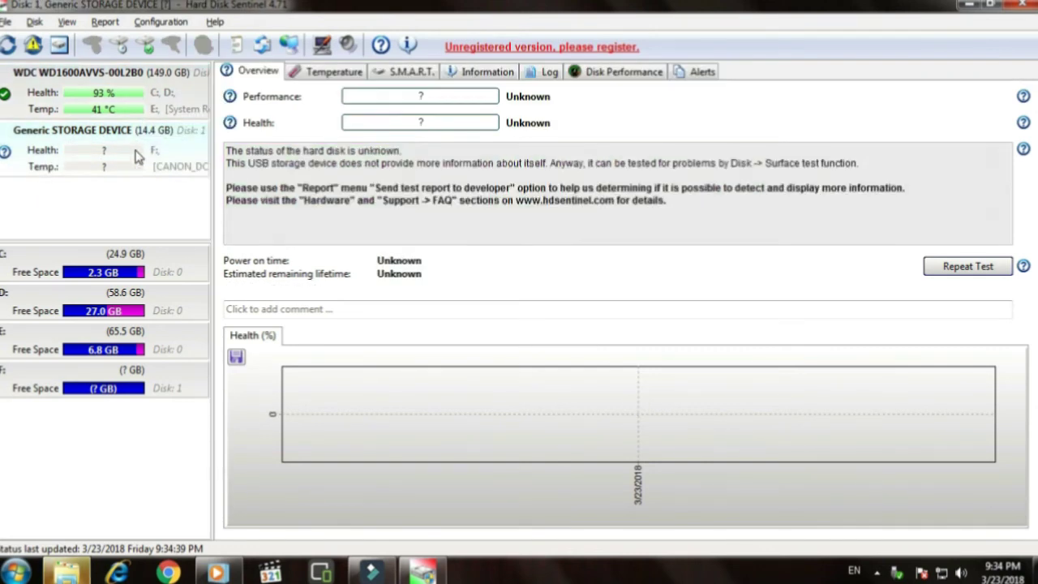
pyautogui.click(138, 96)
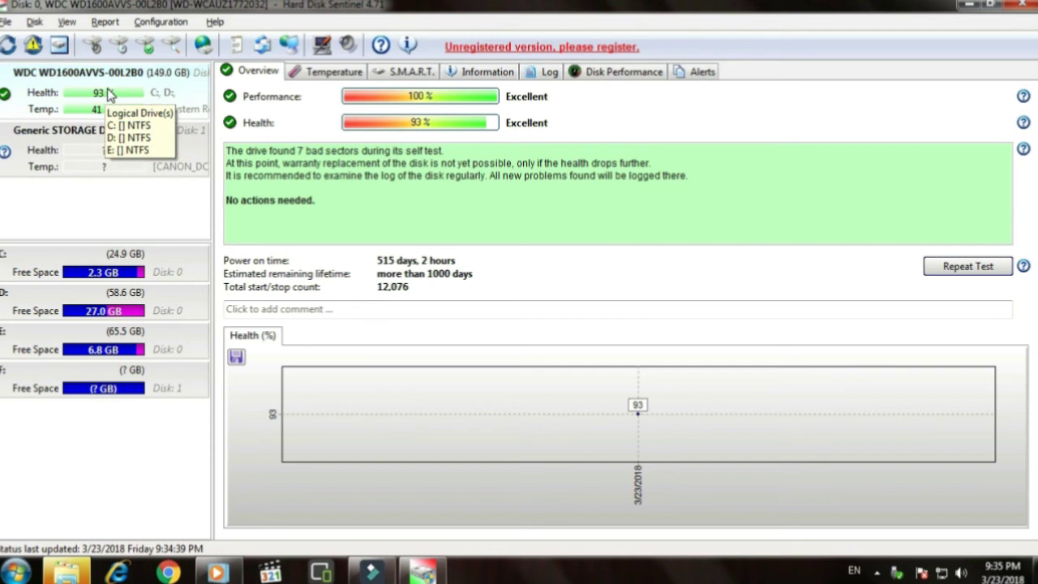
pyautogui.click(40, 150)
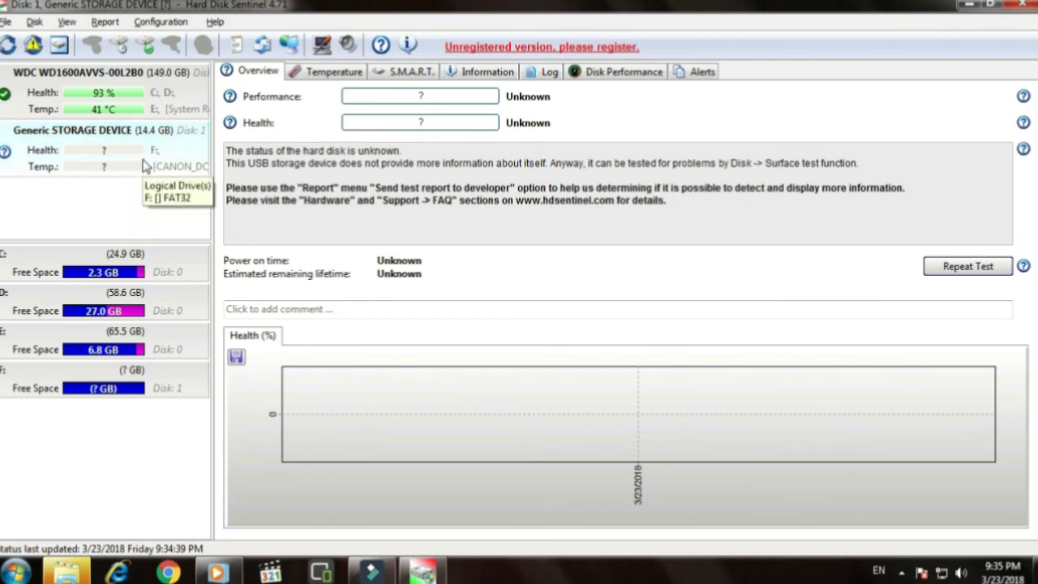
pyautogui.click(150, 104)
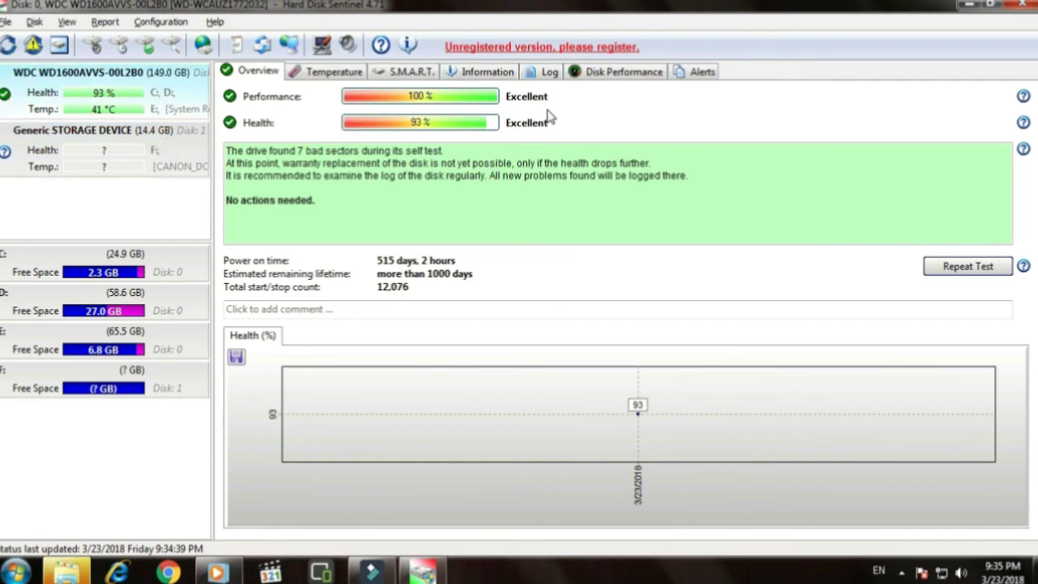
# Close Hard Disk Sentinel and the AutoPlay window for the CANON_DC (F:) drive
pyautogui.click(1020, 4)
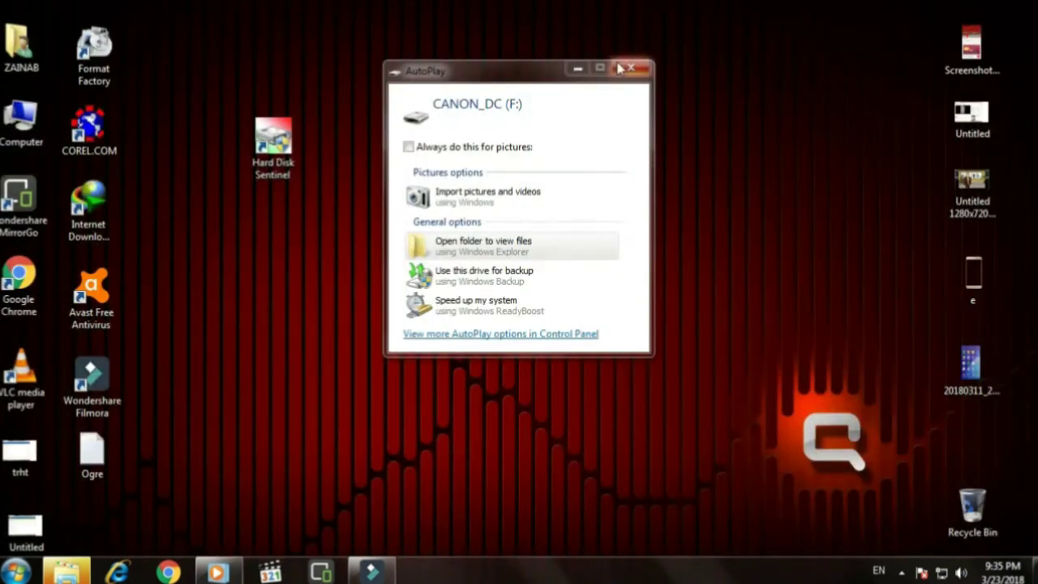
pyautogui.click(640, 66)
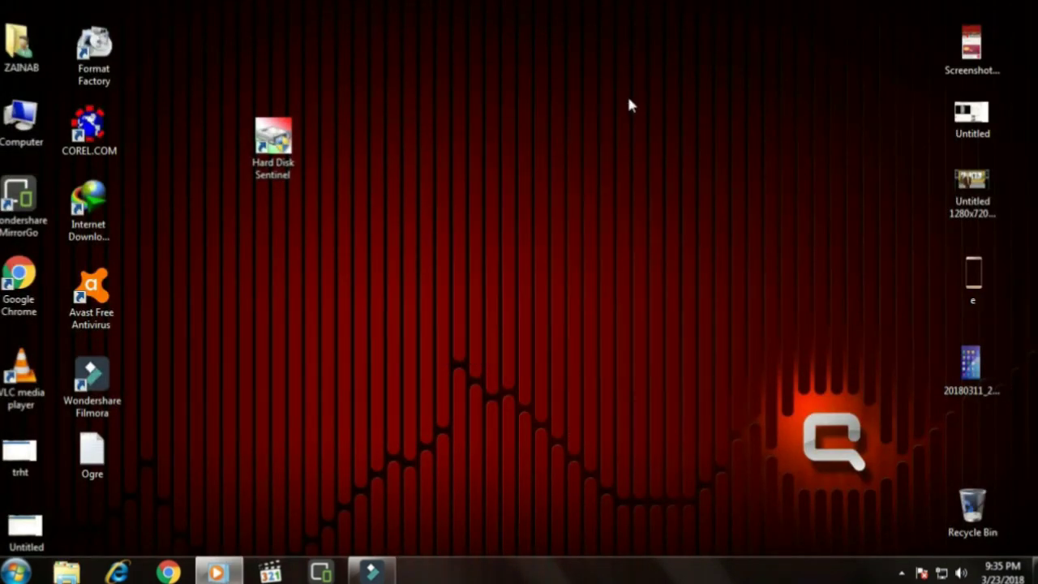
# Move the Hard Disk Sentinel shortcut to an empty area near the upper edge of the desktop and refresh the desktop
pyautogui.rightClick(482, 85)
pyautogui.click(524, 129)
pyautogui.moveTo(275, 144); pyautogui.dragTo(362, 67)
pyautogui.rightClick(422, 127)
pyautogui.click(477, 177)
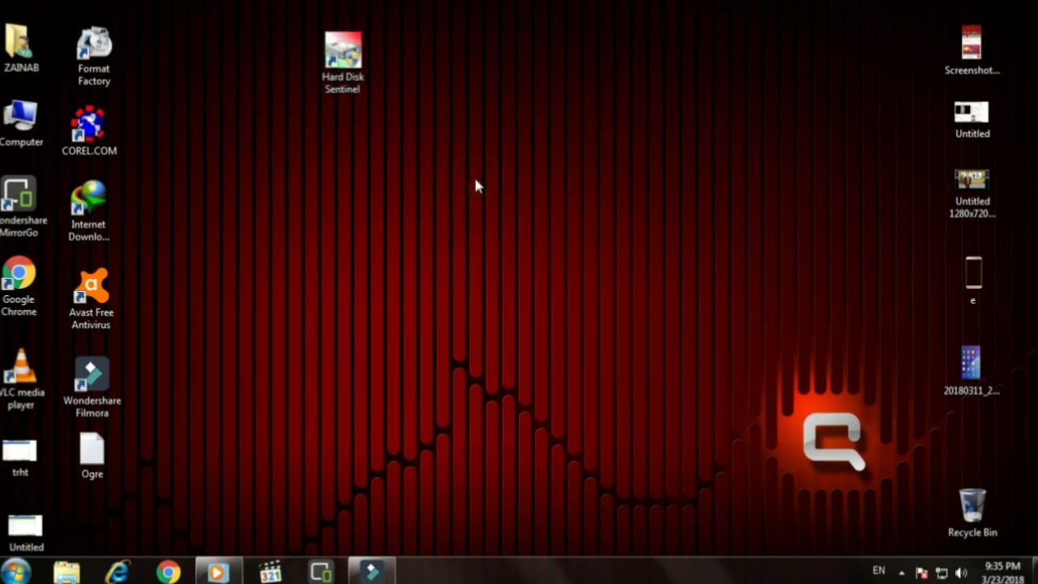